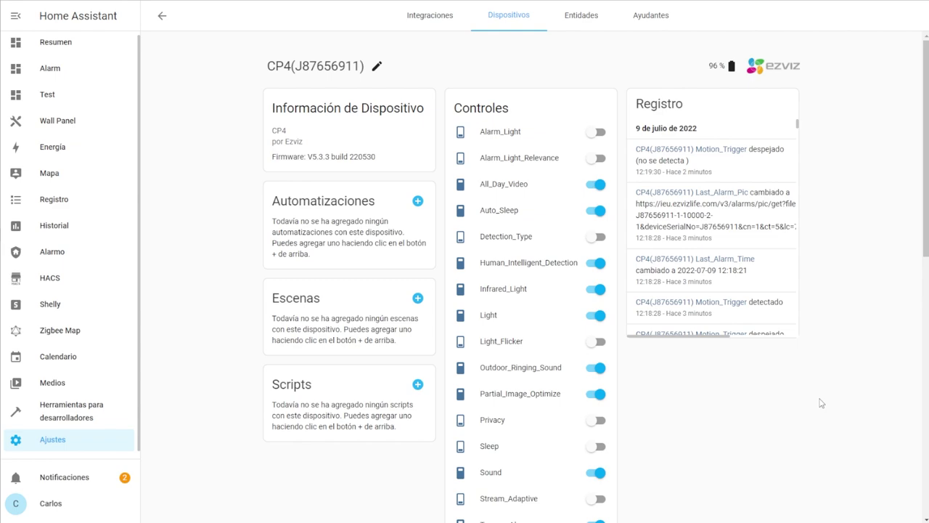
Review the controls and sensors listed for the EZVIZ CP4 doorbell device.
scroll(869, 398, down, 1)
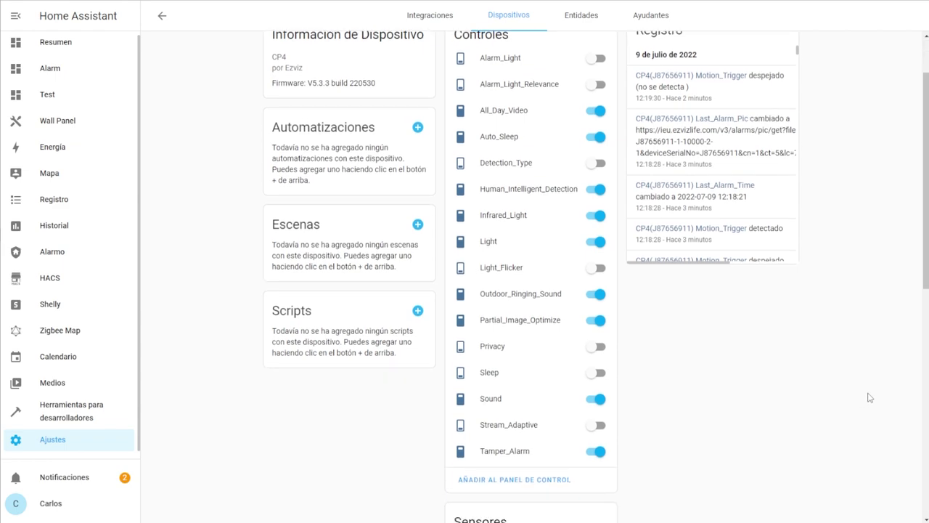
scroll(868, 398, down, 1)
scroll(869, 397, up, 2)
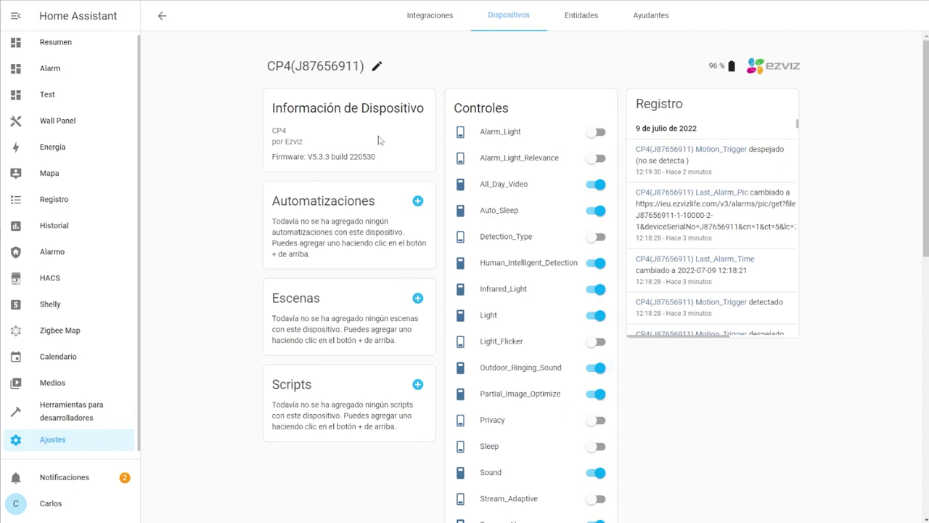
scroll(538, 403, down, 1)
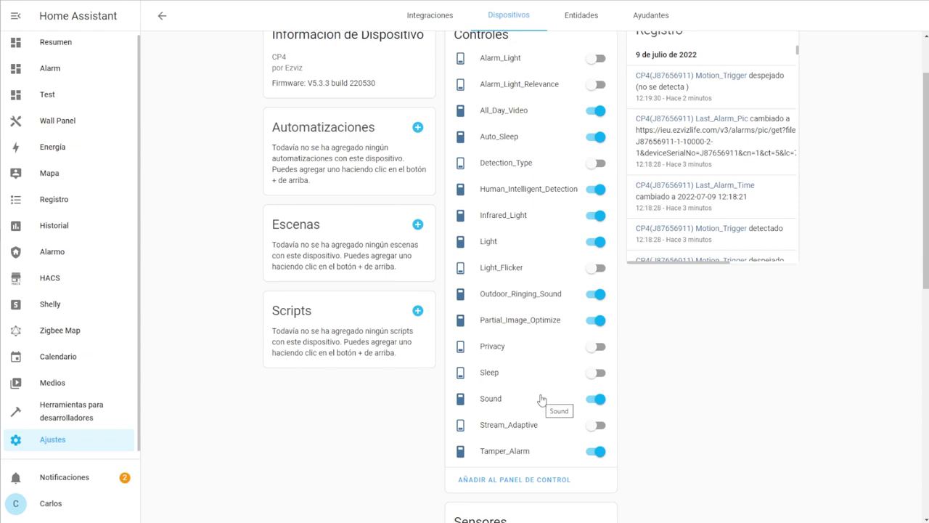
scroll(541, 398, down, 2)
scroll(644, 390, down, 4)
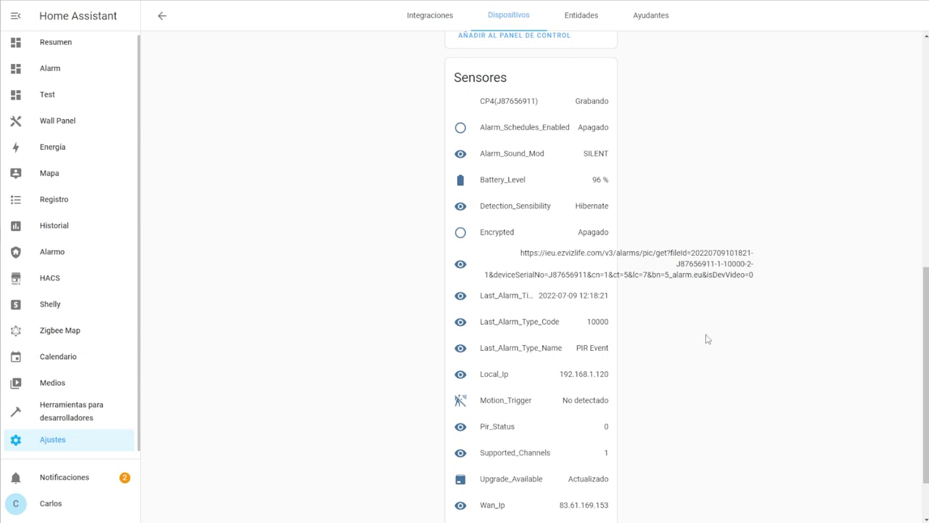
scroll(708, 338, down, 1)
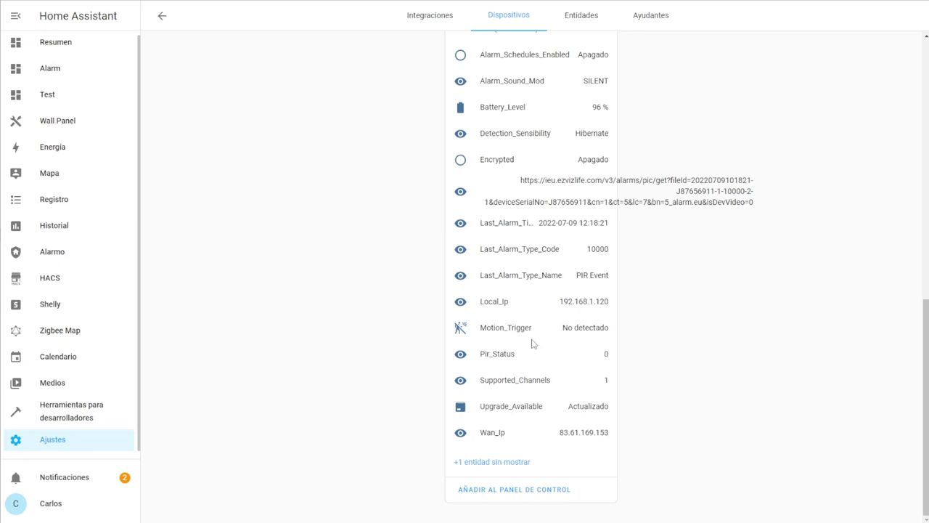
Examine the Motion_Trigger sensor's entity ID and history, and the Battery_Level sensor's settings.
click(506, 328)
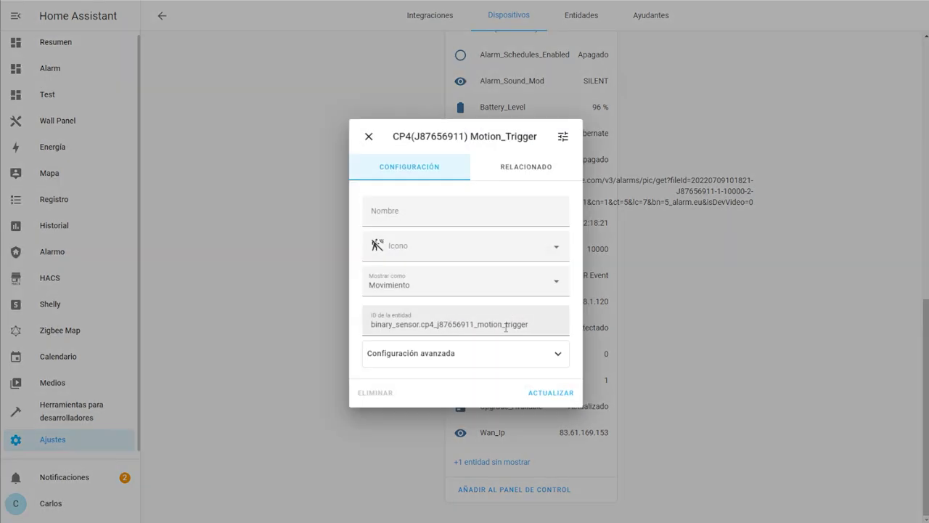
drag(538, 325, 476, 325)
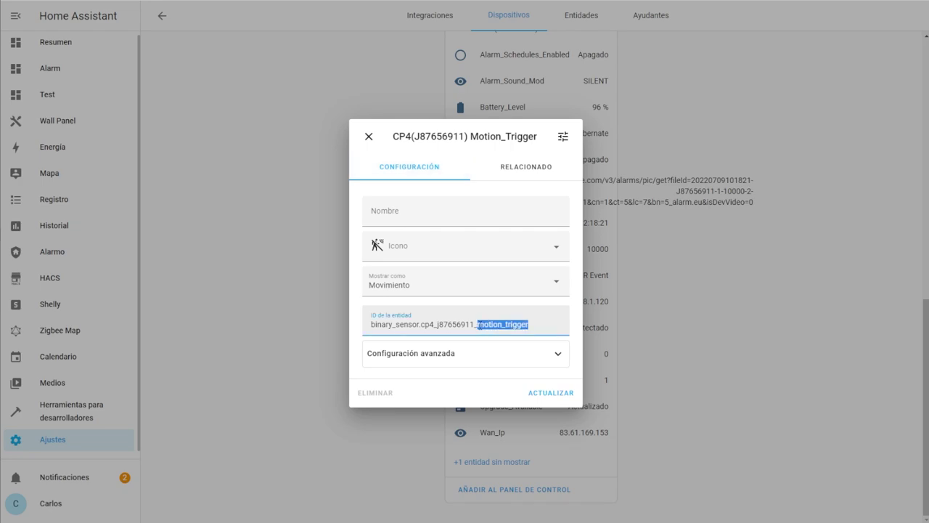
click(368, 136)
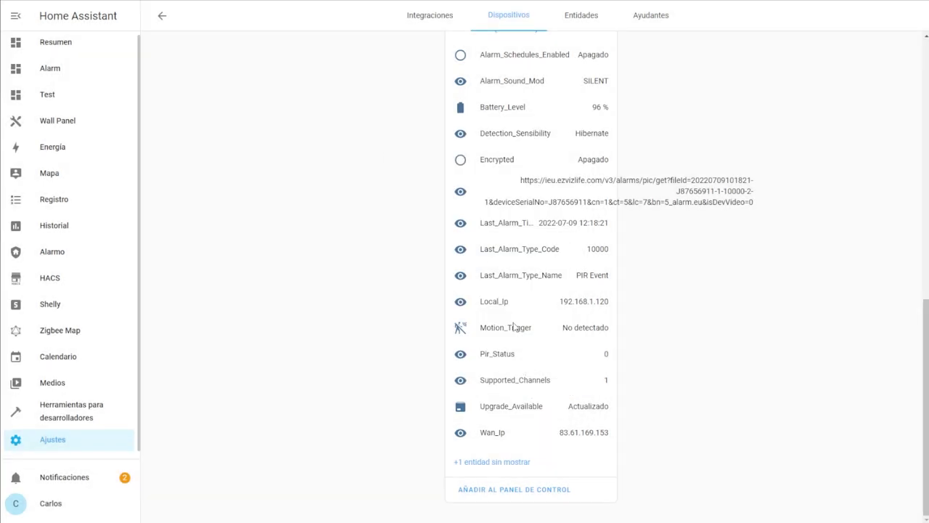
click(520, 328)
click(563, 136)
mouse_move(523, 216)
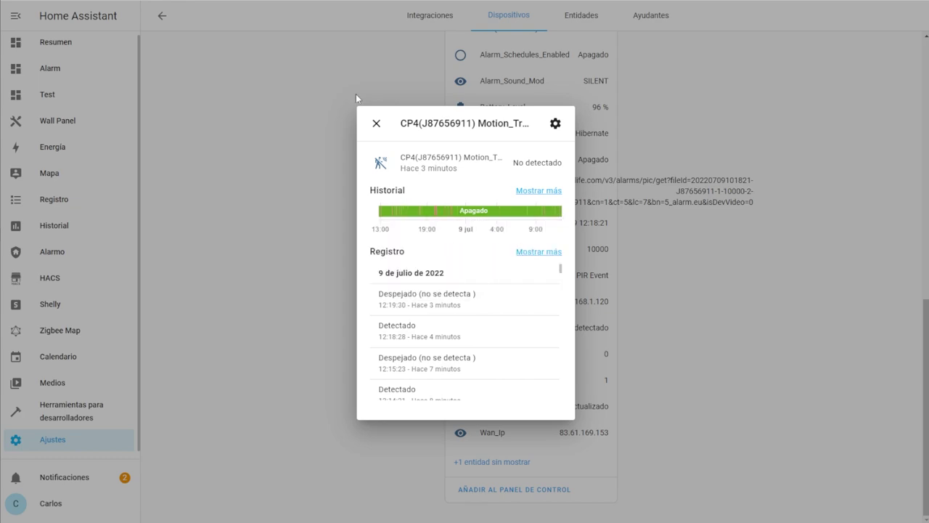
click(376, 124)
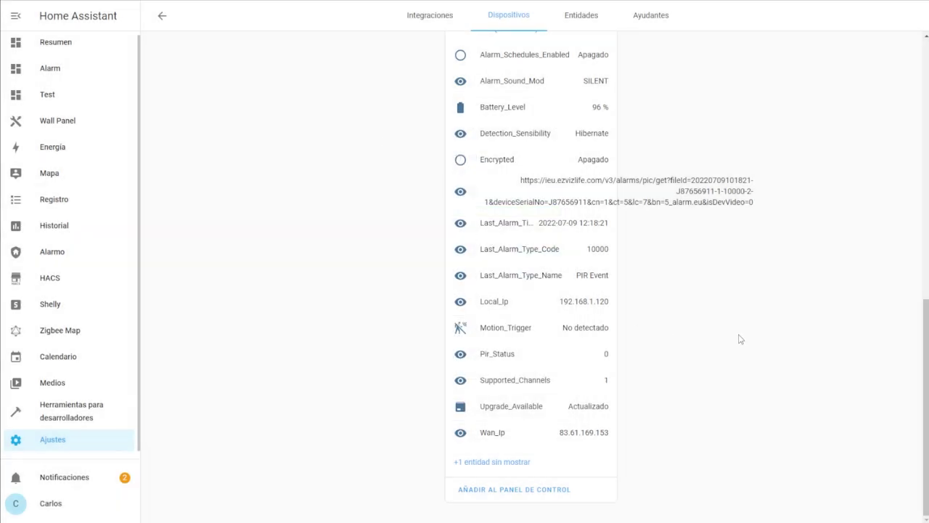
click(509, 112)
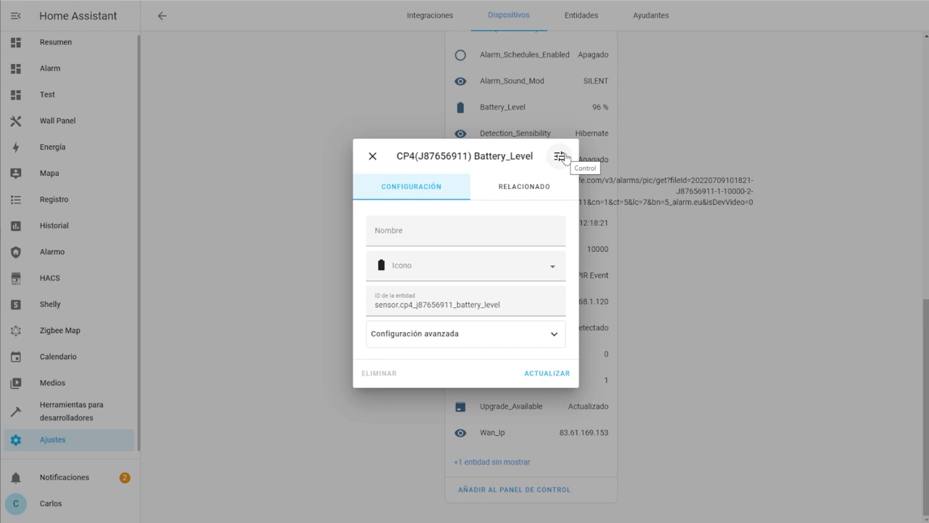
click(370, 157)
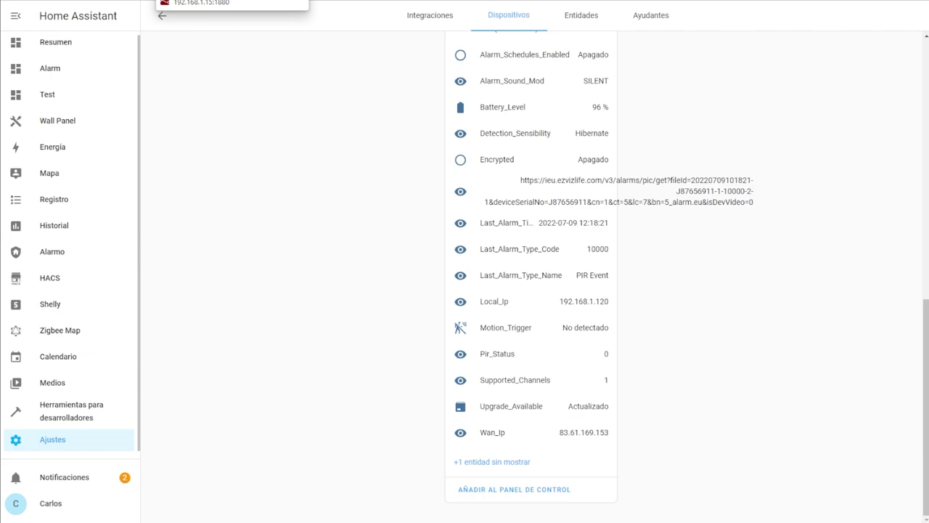
Switch to Node-RED and move the state_changed last_alarm_pic node closer to the http request node in Flow 6.
click(232, 0)
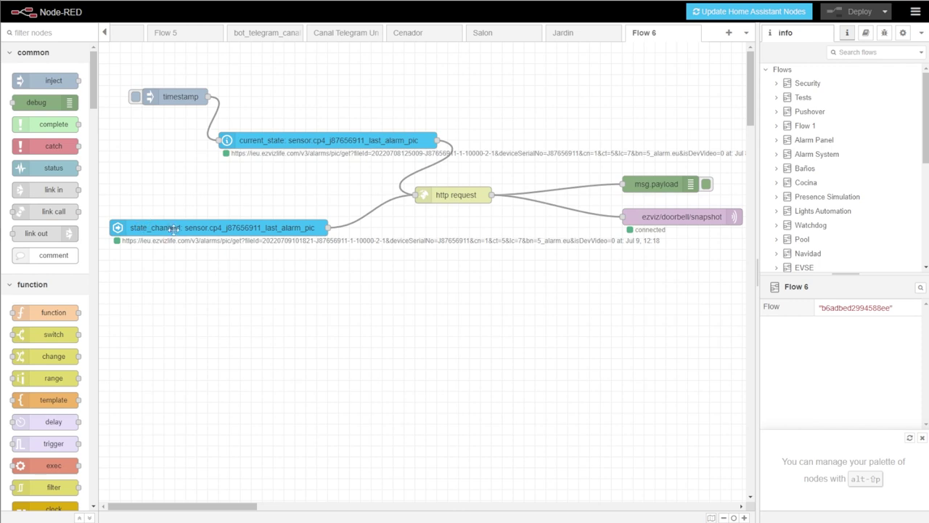
click(217, 228)
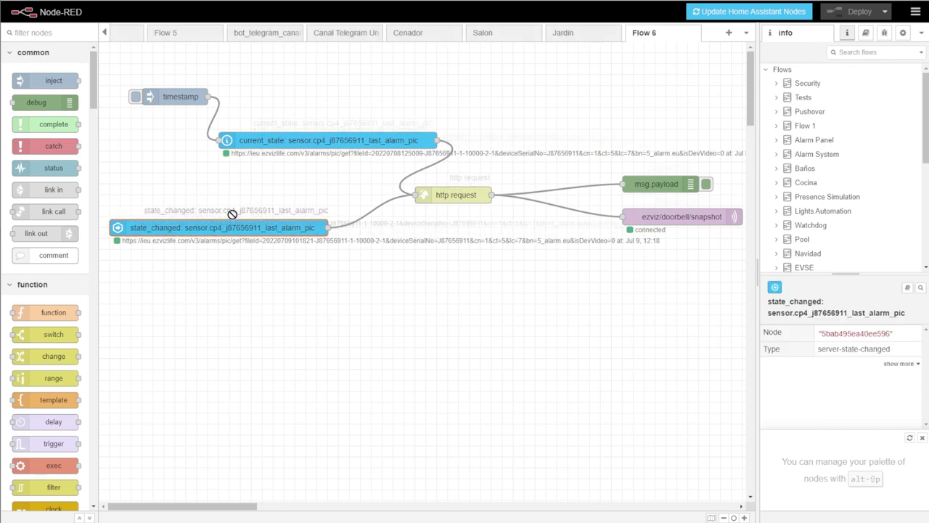
mouse_move(232, 214)
mouse_down()
mouse_move(214, 240)
mouse_move(235, 216)
mouse_up()
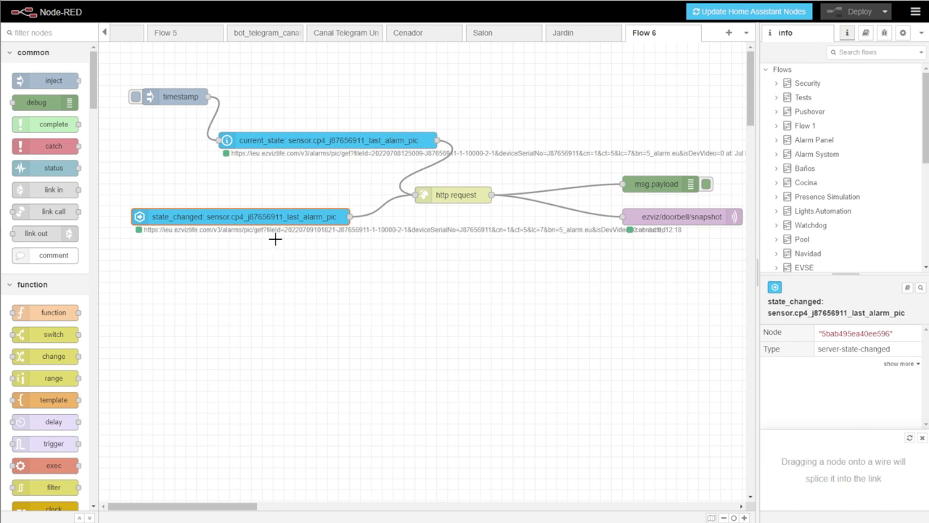
click(332, 269)
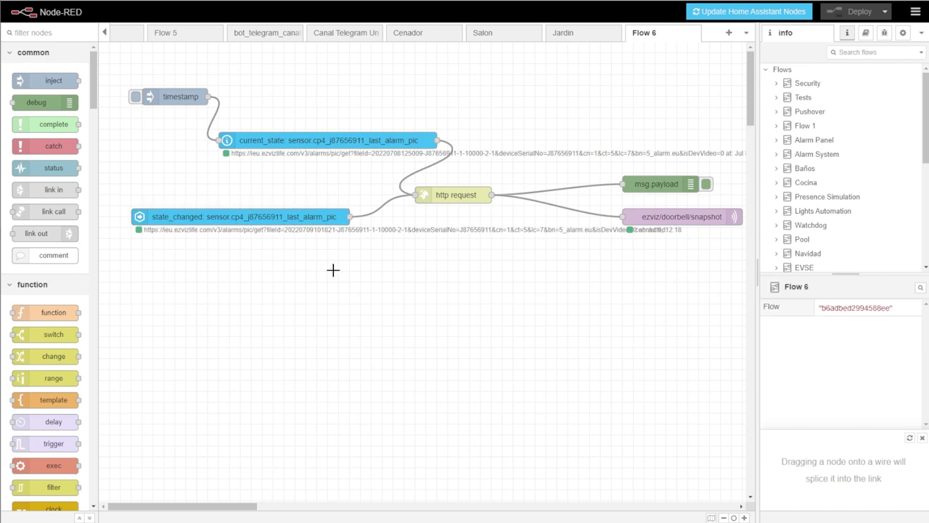
Review the properties of the state_changed last_alarm_pic node and the http request node without changing them.
double_click(236, 217)
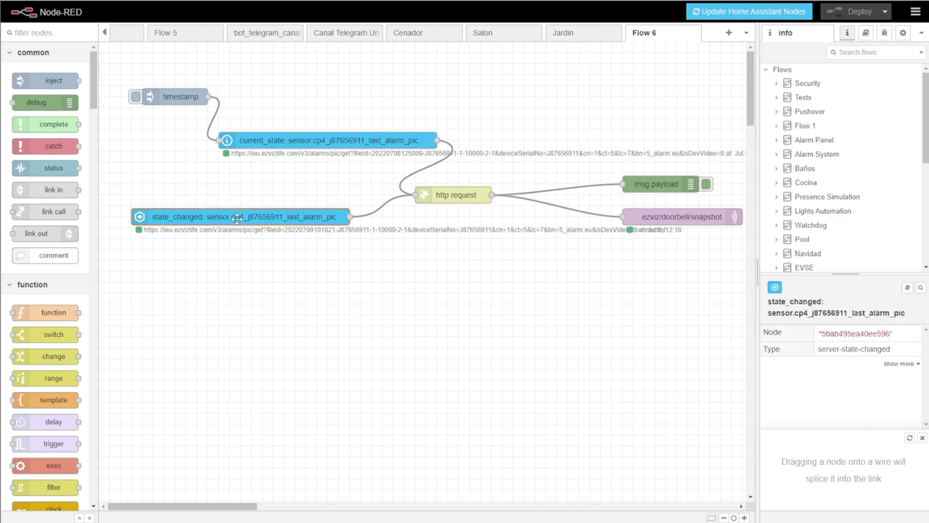
click(684, 55)
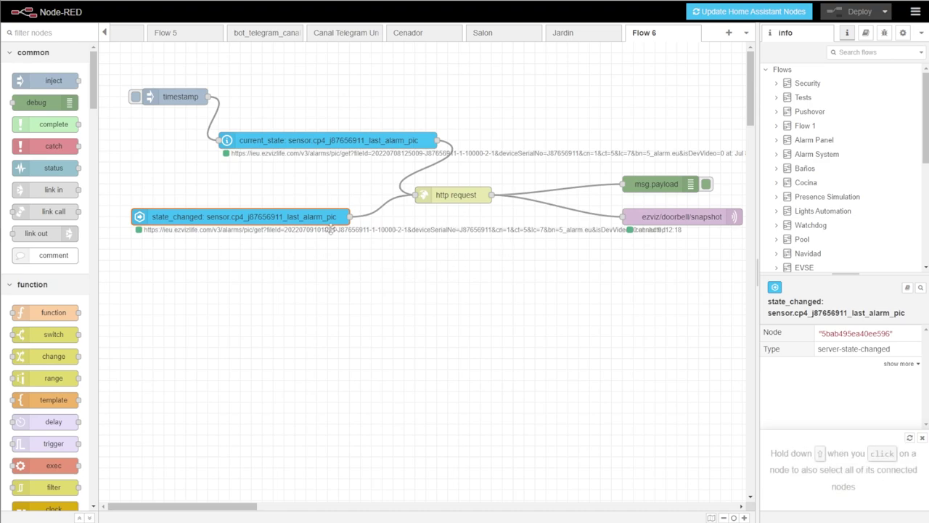
double_click(457, 196)
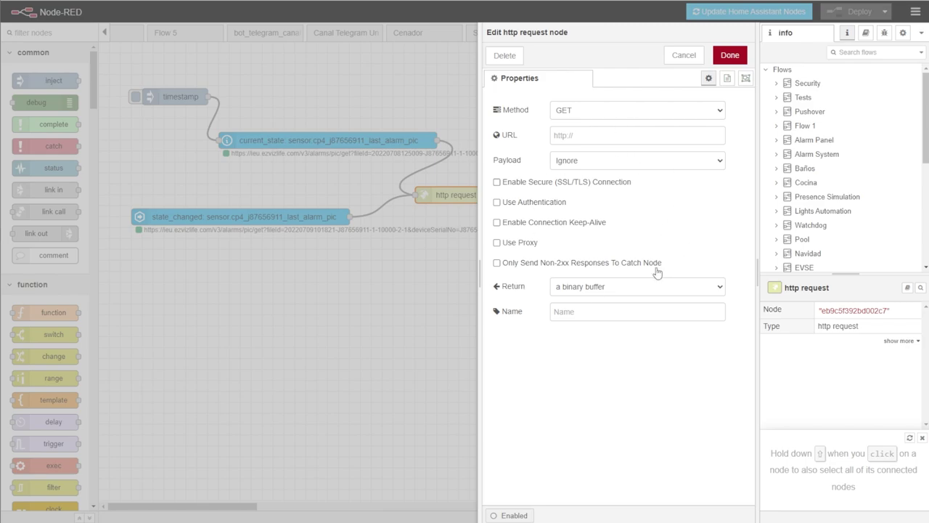
click(687, 58)
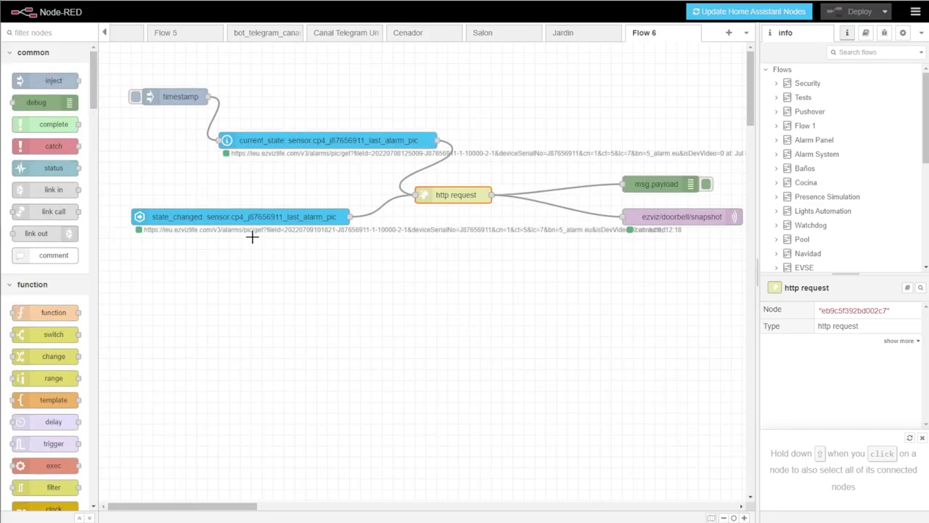
double_click(276, 217)
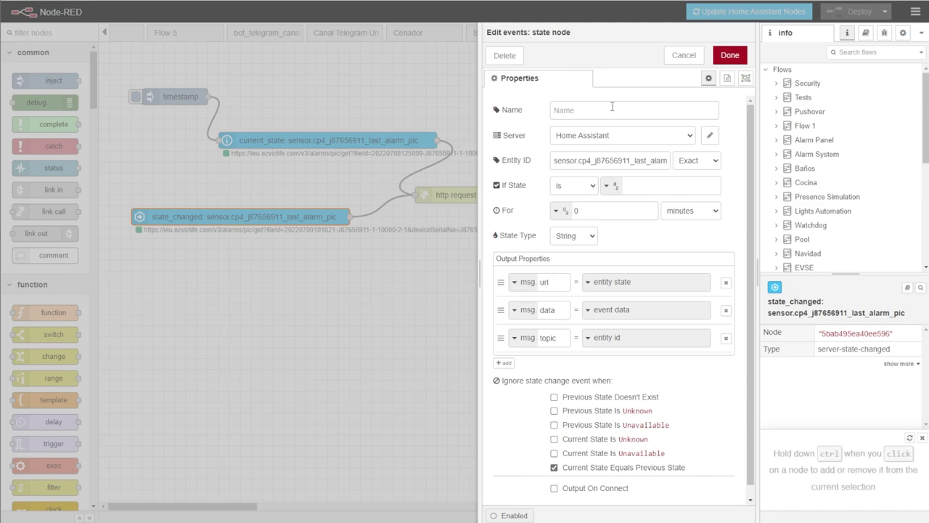
click(674, 58)
Shift the http request node slightly away from the outputs and review the topic of the ezviz/doorbell/snapshot MQTT out node.
drag(469, 197, 459, 197)
drag(676, 218, 615, 260)
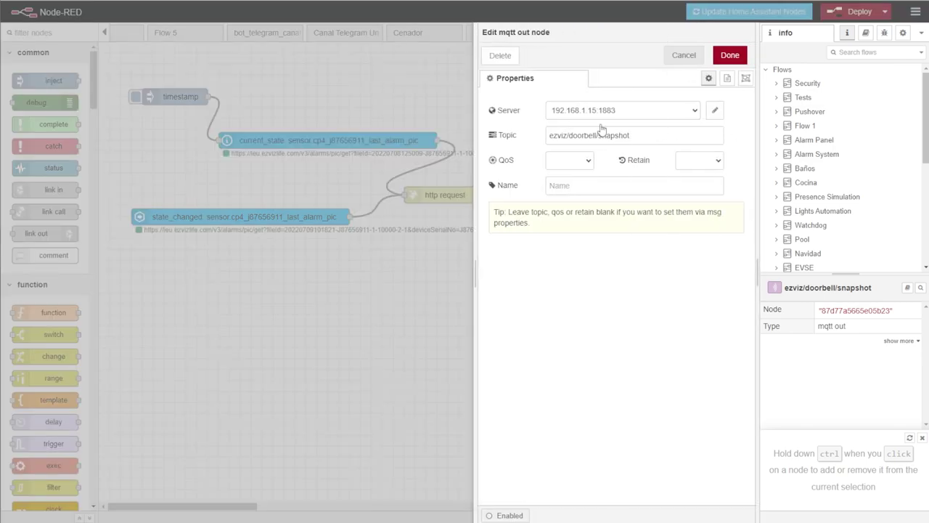
drag(647, 135, 541, 143)
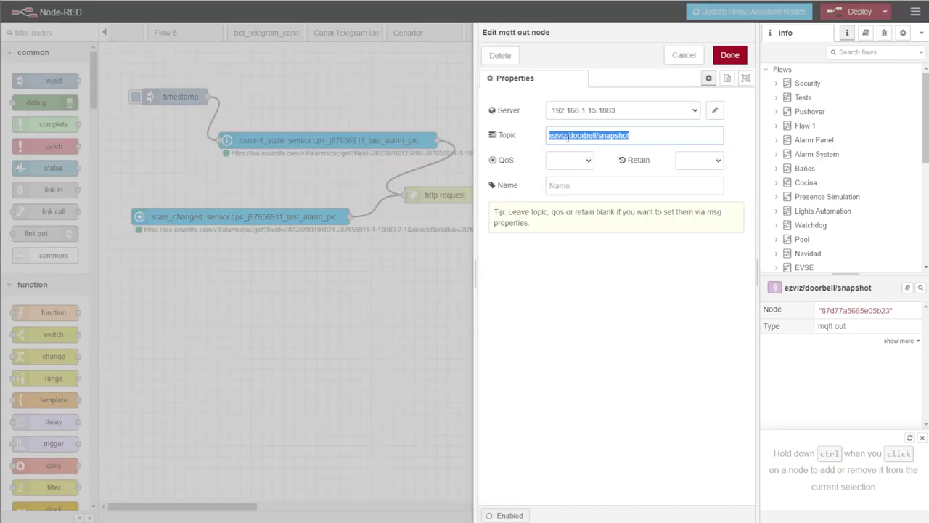
click(643, 137)
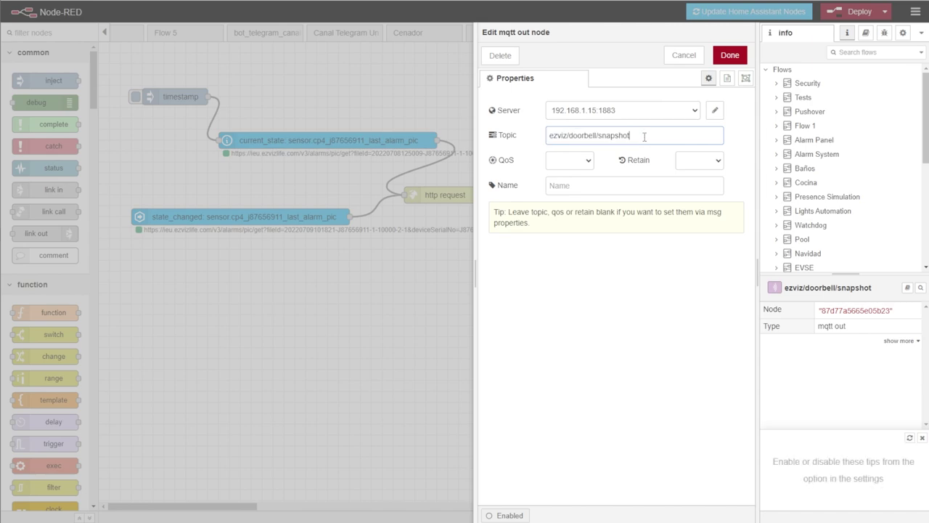
click(678, 61)
Check the available return types in the http request node's properties and discard the edit.
double_click(450, 193)
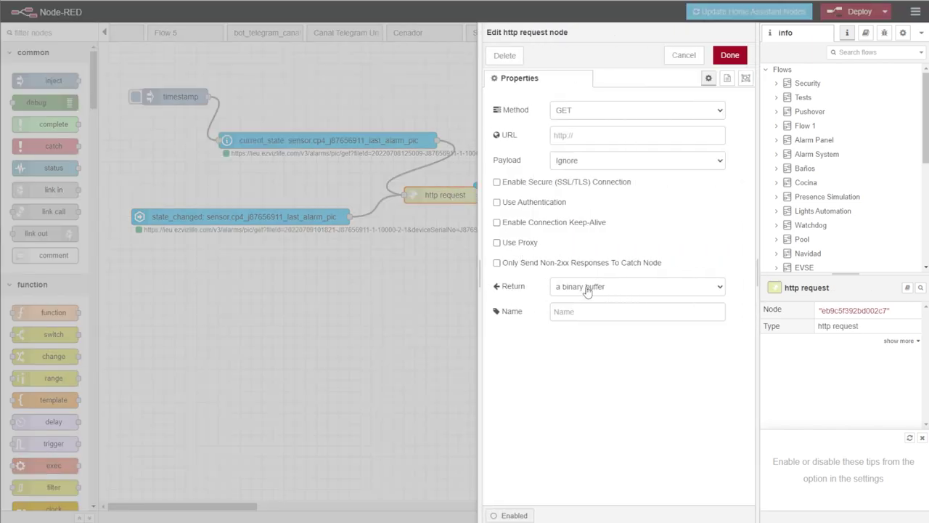
click(609, 287)
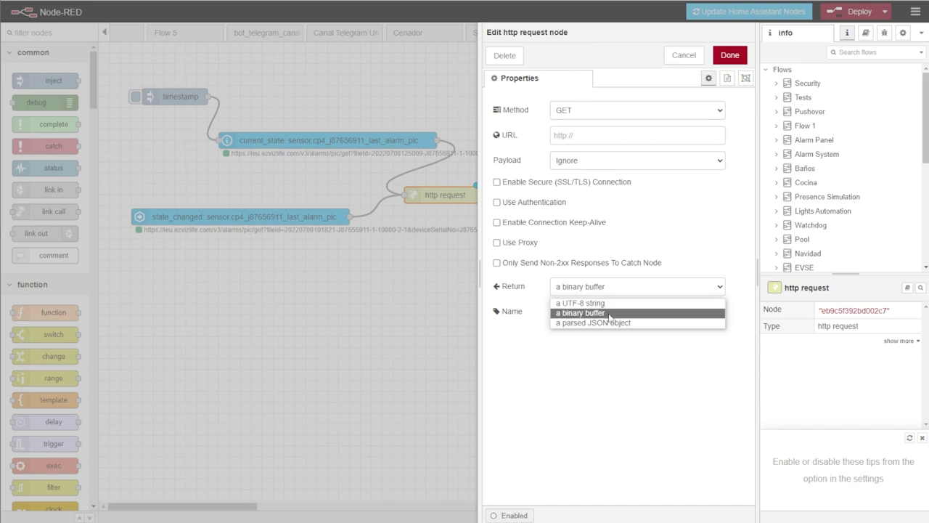
click(682, 55)
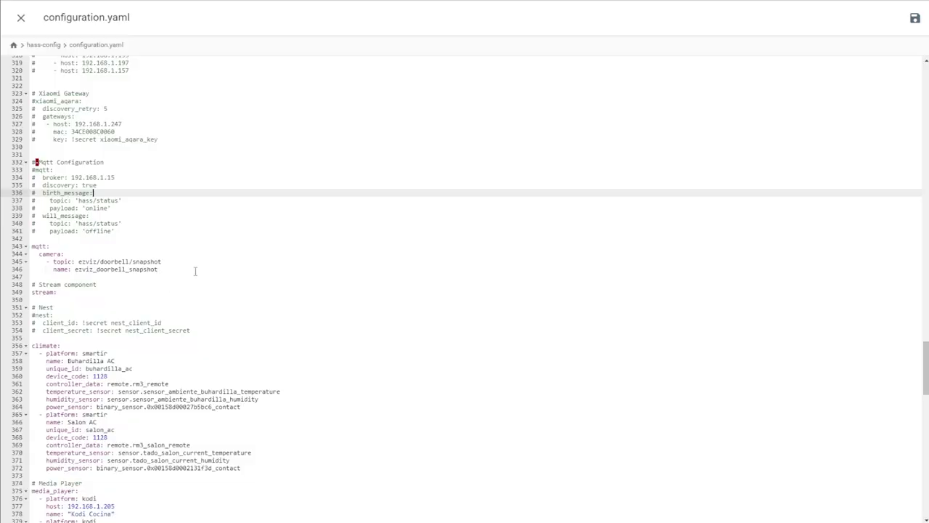
Examine the mqtt camera block in configuration.yaml, including its topic and name lines.
click(174, 268)
drag(174, 268, 31, 246)
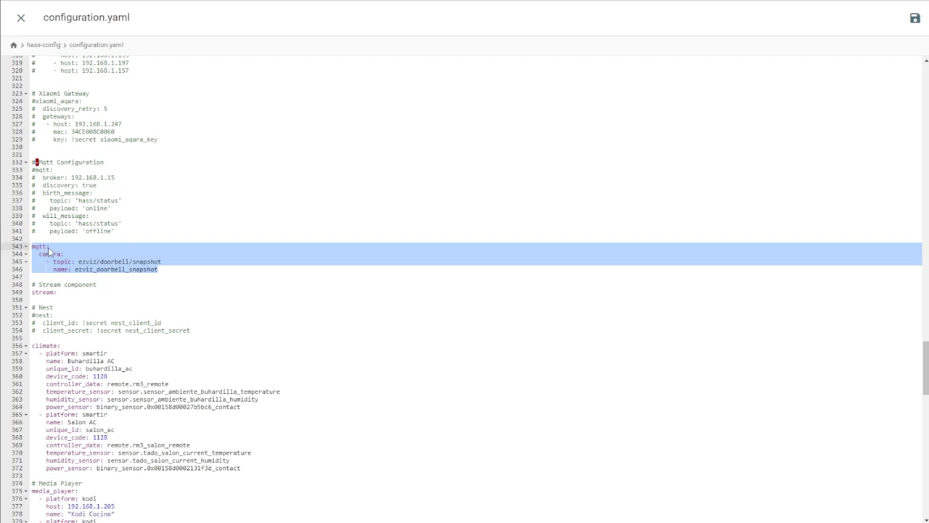
click(172, 263)
key(ctrl+shift+Left)
key(ctrl+shift+Left)
key(ctrl+shift+Left)
key(ctrl+shift+Left)
key(ctrl+shift+Left)
key(ctrl+shift+Left)
key(ctrl+shift+Left)
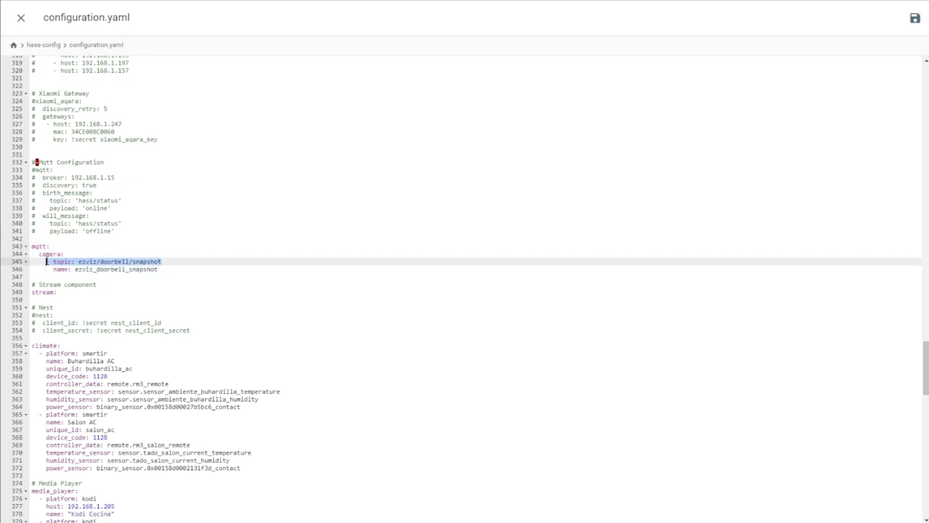
click(170, 270)
key(shift+Home)
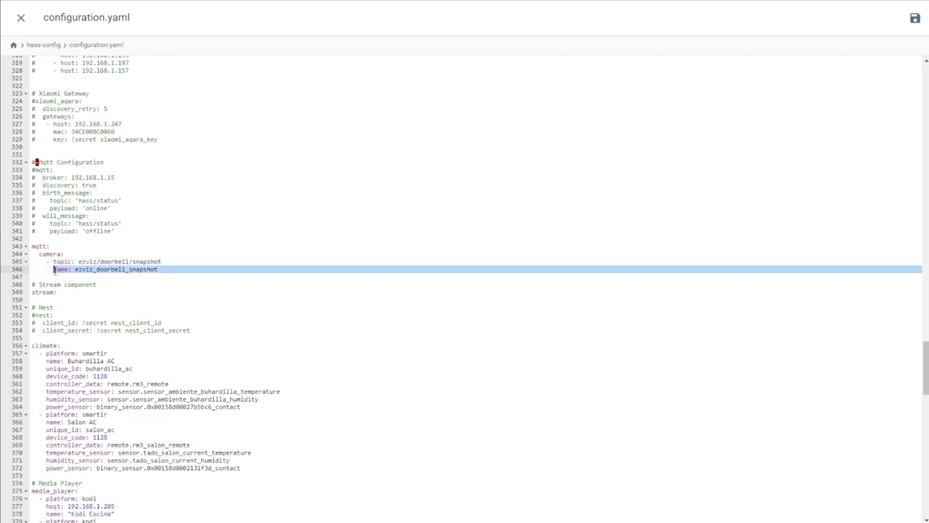
click(188, 273)
drag(188, 273, 34, 249)
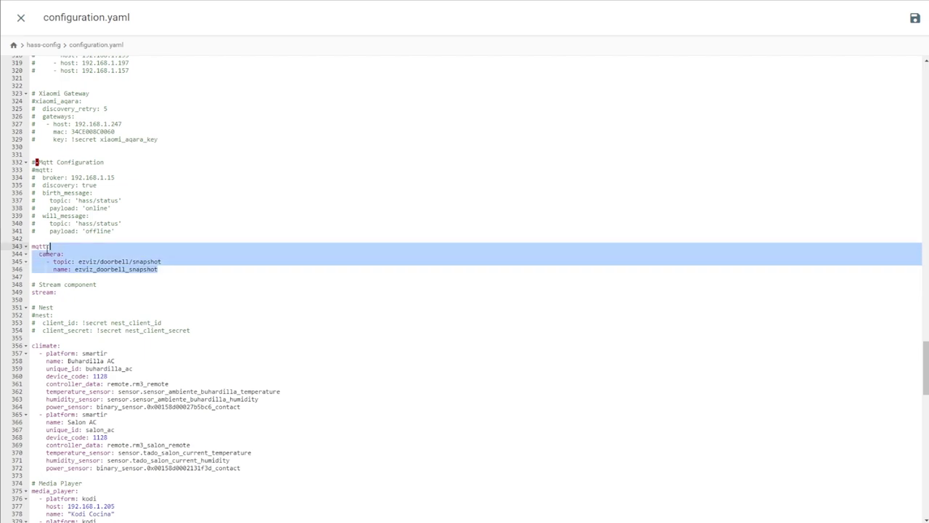
click(164, 270)
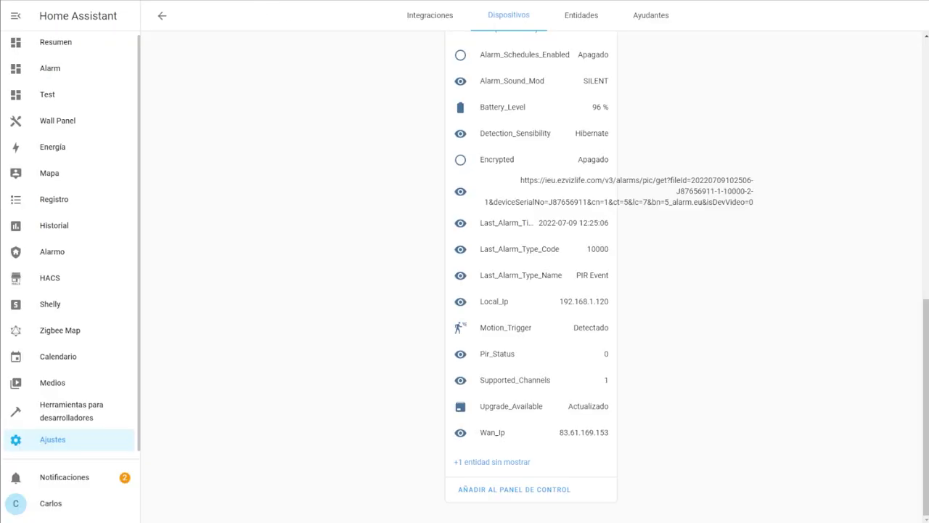
Filter the entity states in Home Assistant's developer tools by "ezviz".
click(91, 414)
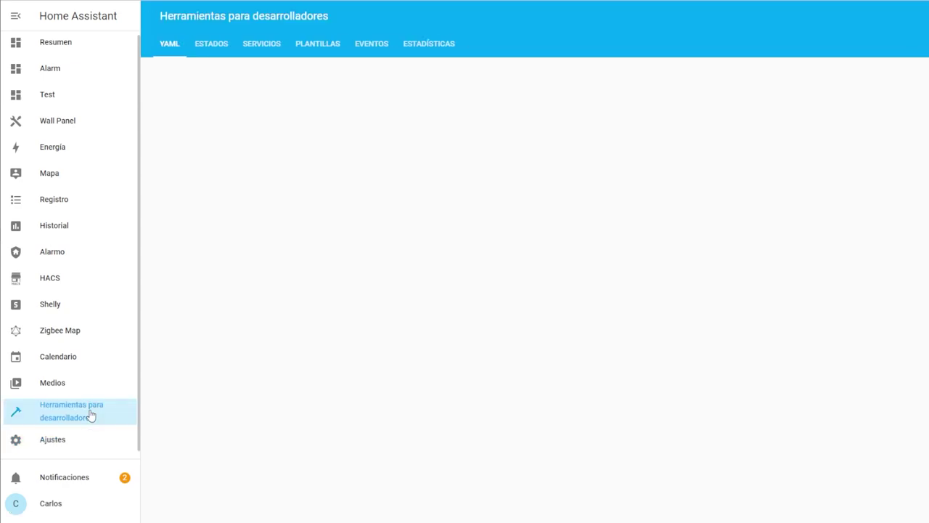
click(210, 45)
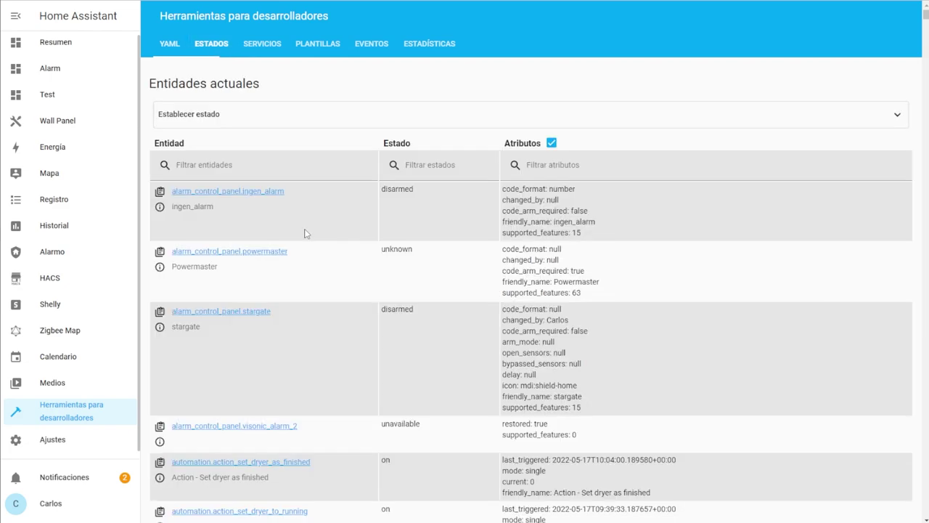
click(223, 163)
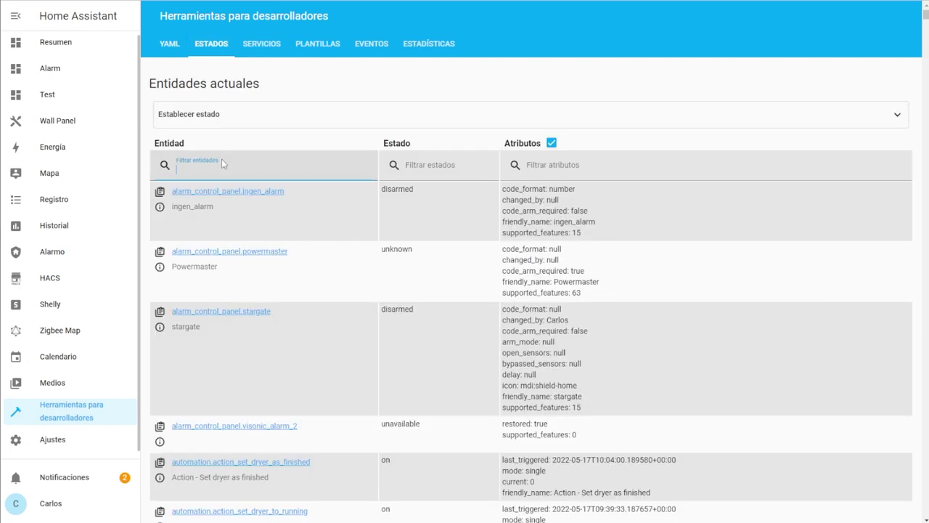
text(ezviz)
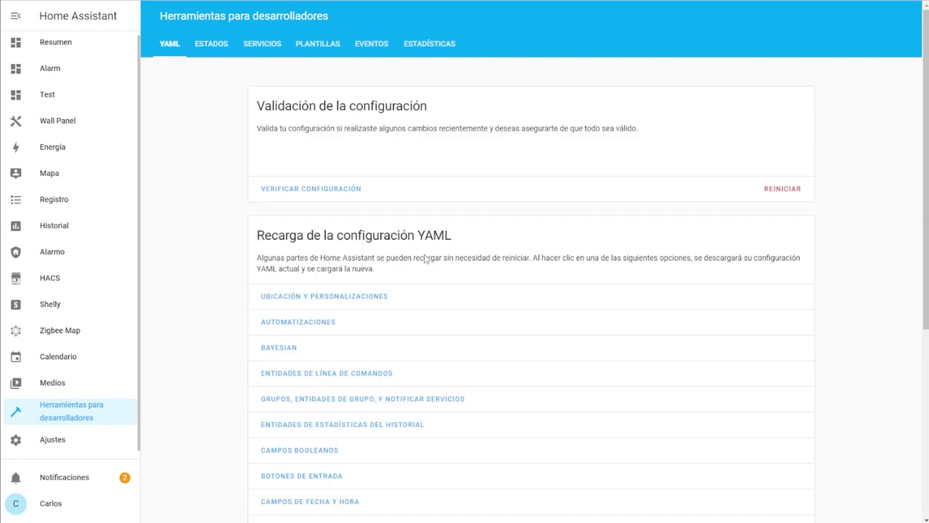
Look through the YAML reload options and view the camera.ezviz_doorbell_snapshot image from the entity states.
scroll(552, 283, down, 3)
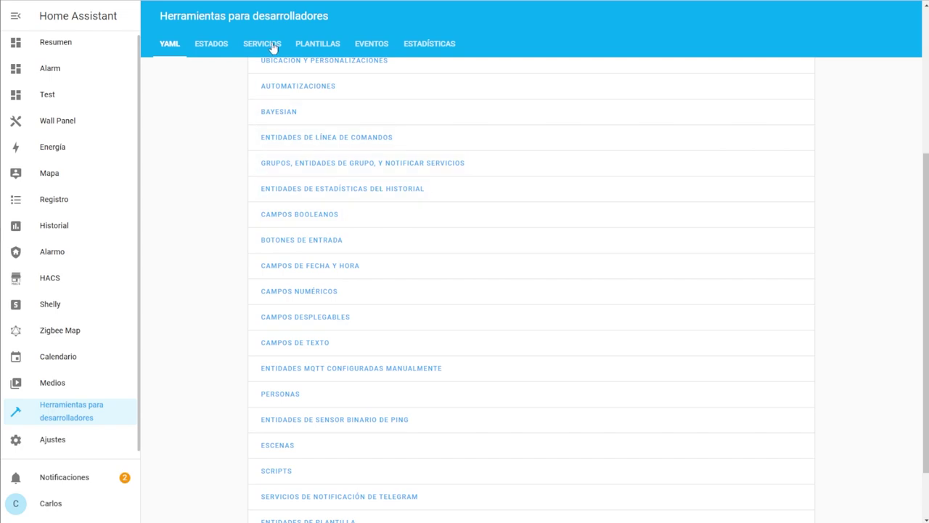
click(211, 43)
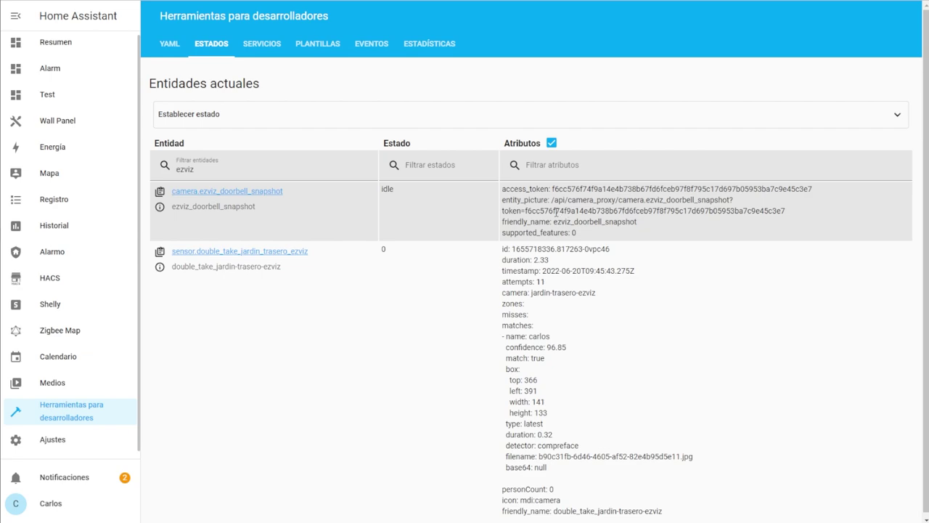
click(156, 208)
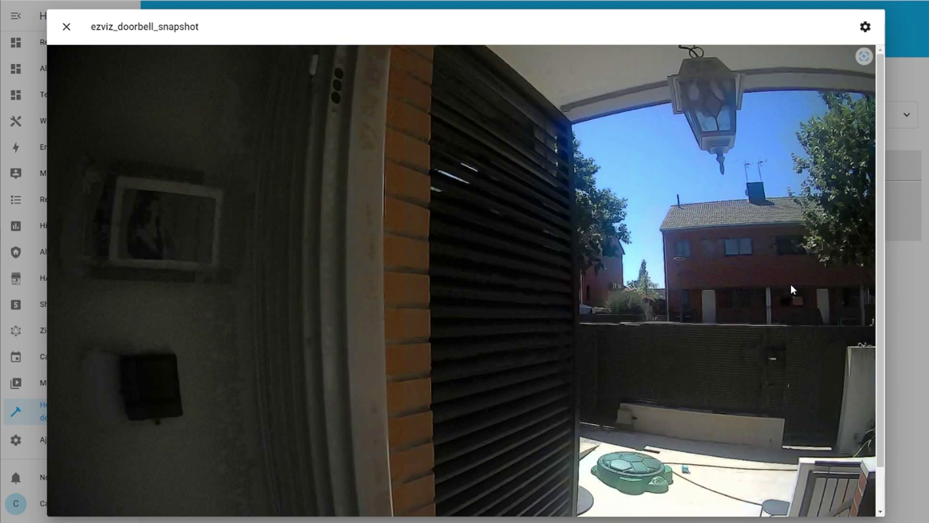
click(64, 27)
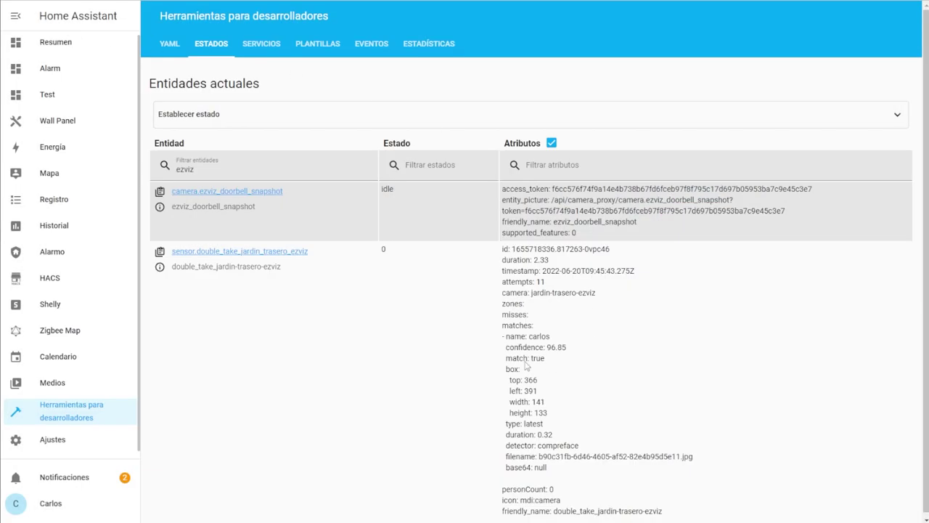